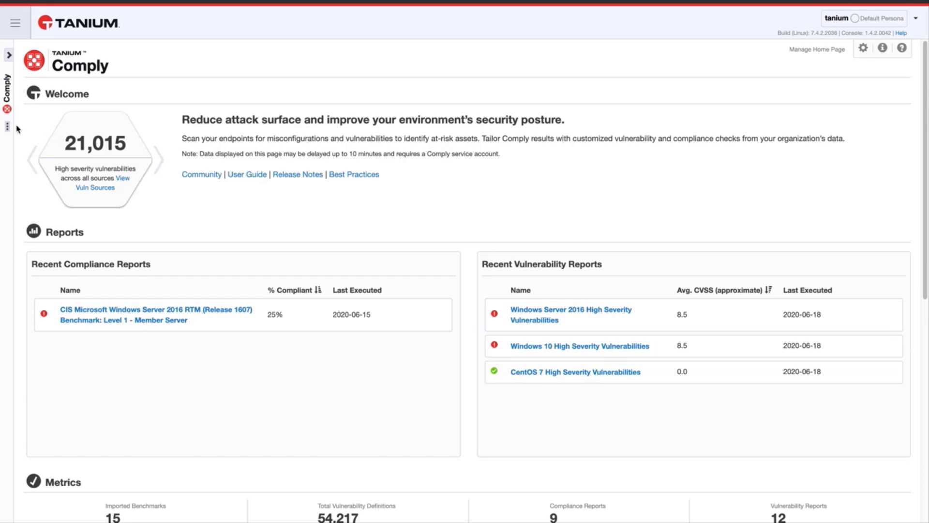
Step: Open the Comply navigation menu from the three-dot icon in the left sidebar
click(8, 127)
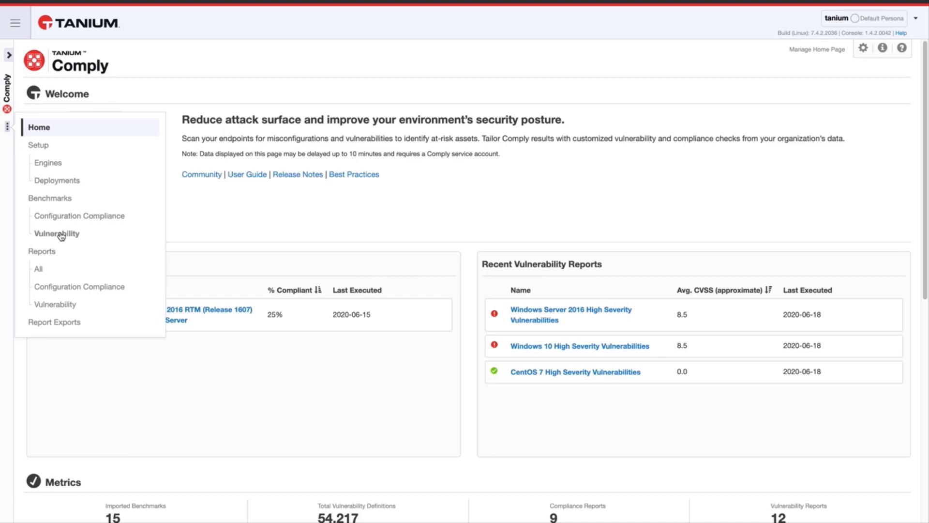
Step: Copy the report hash from the Windows 10 High Severity Vulnerabilities card under Reports > Vulnerability
click(57, 305)
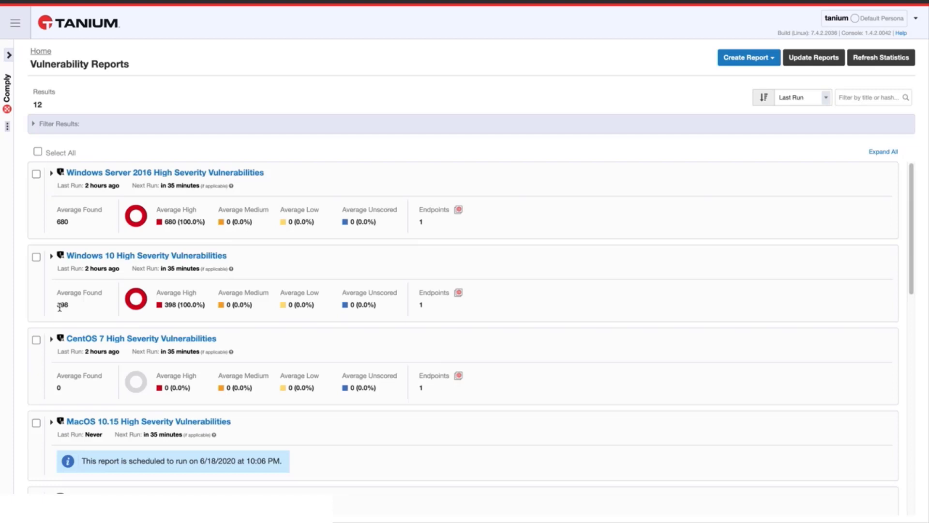
click(52, 258)
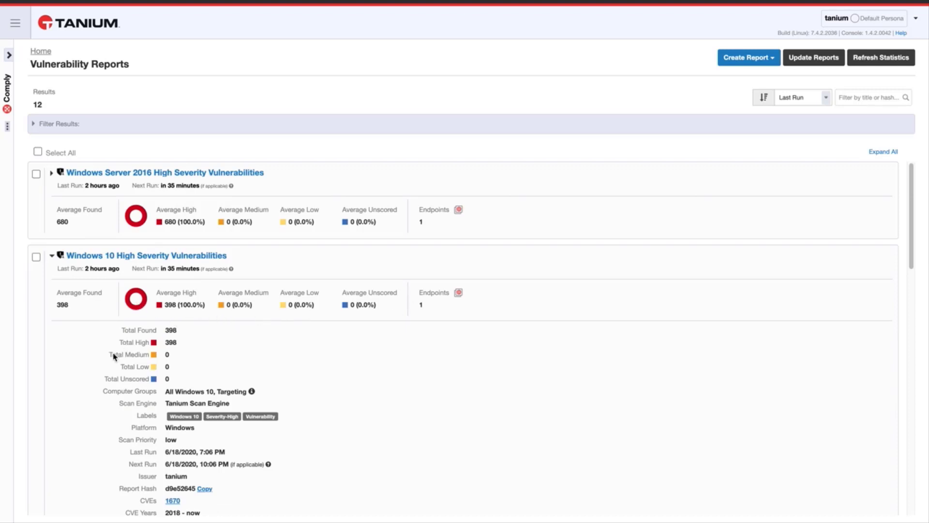
scroll(114, 357, down, 1)
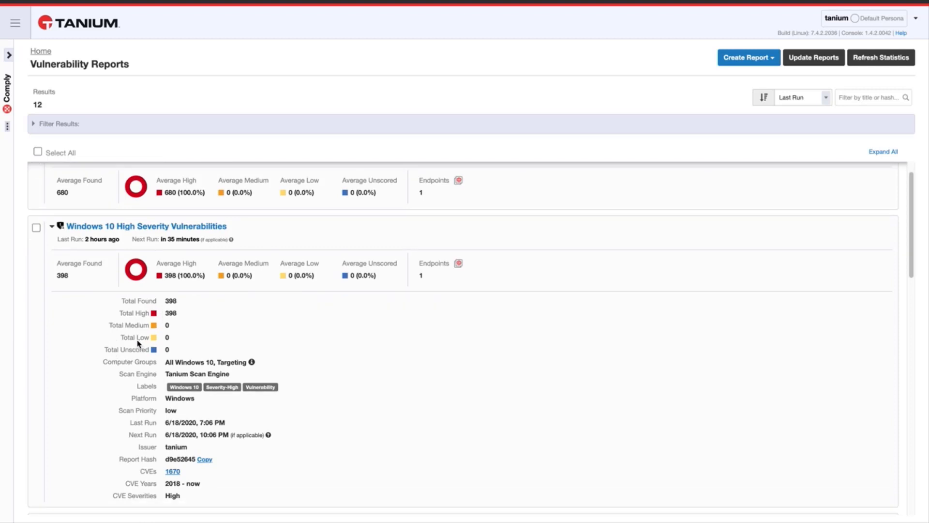
click(204, 459)
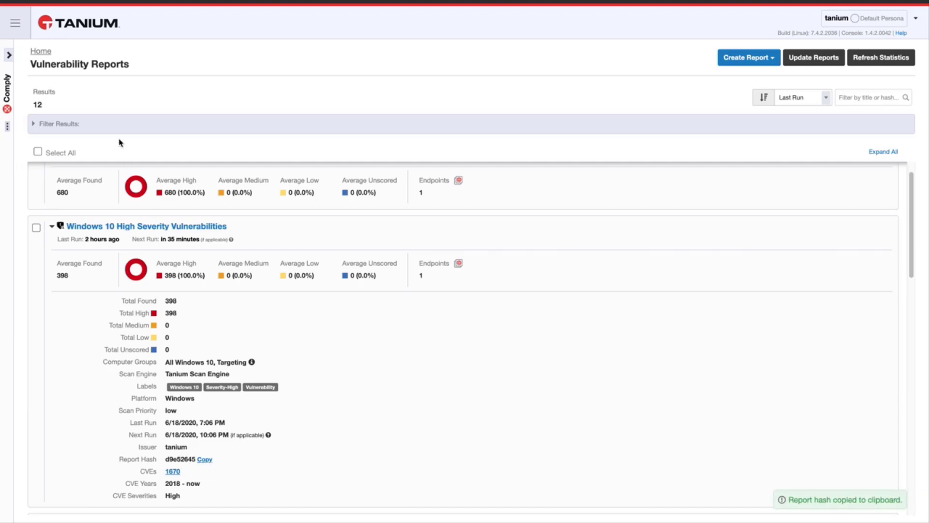
Step: From the Tanium home page, choose the Computer Name sensor in Interact's Question Builder
click(90, 23)
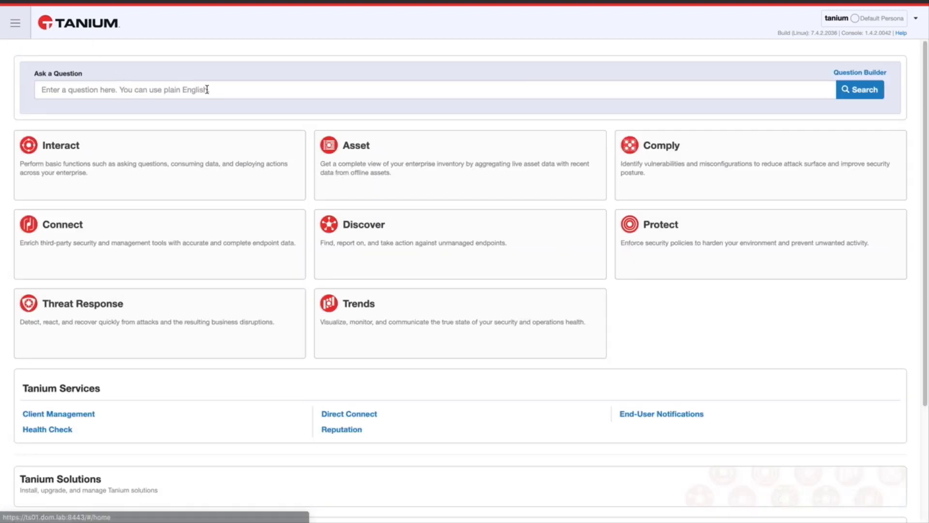
click(861, 72)
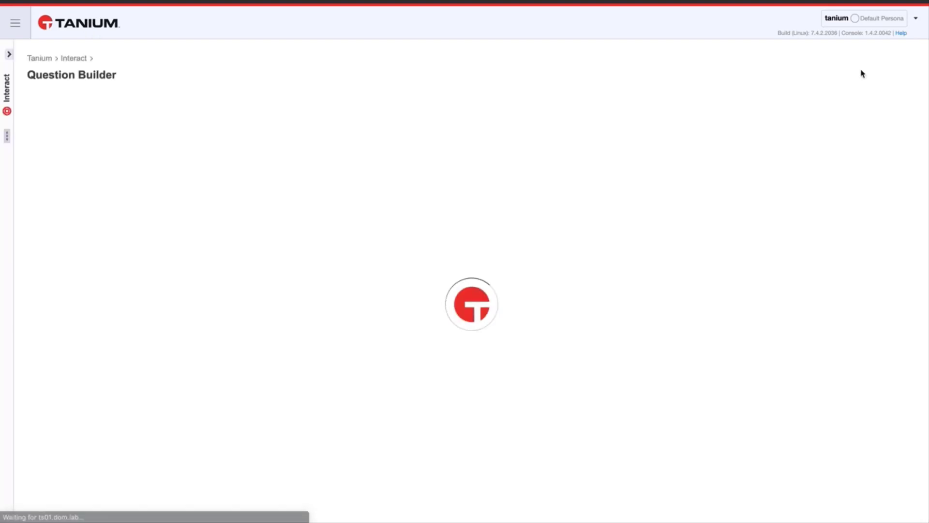
click(49, 149)
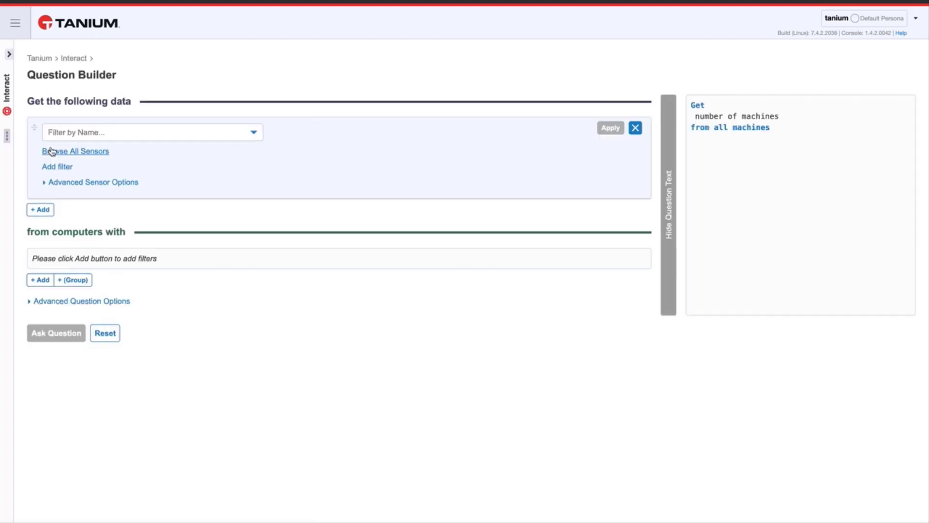
click(69, 134)
text(computer name)
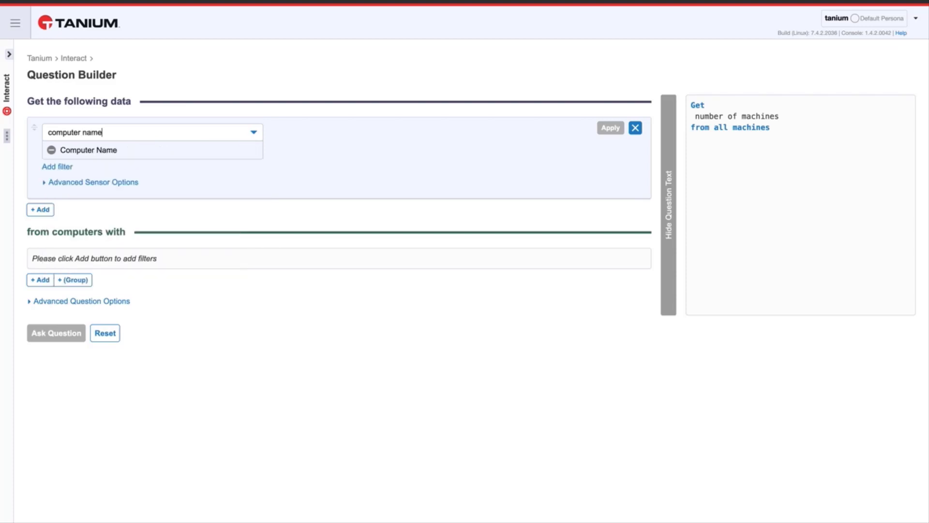
key(Return)
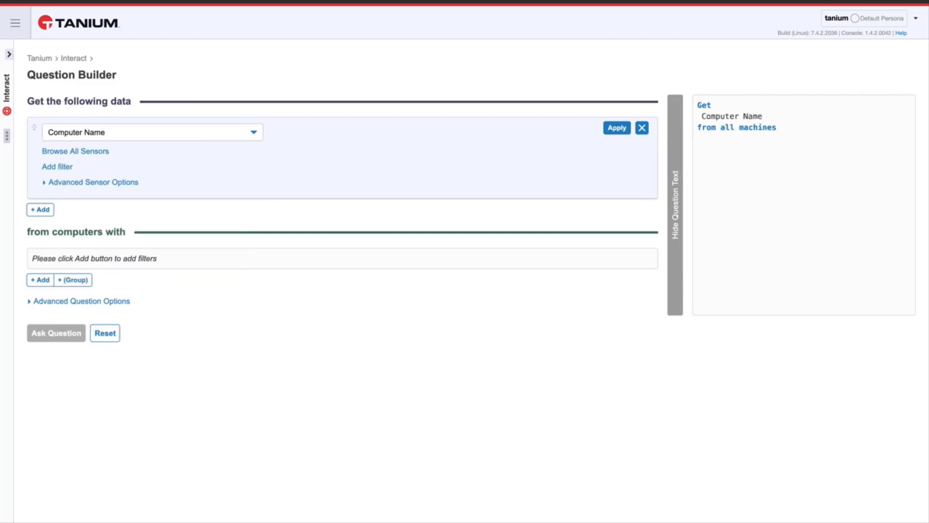
Step: Add a Comply - Vulnerability Aggregates filter where High Severity is greater than 100
click(615, 128)
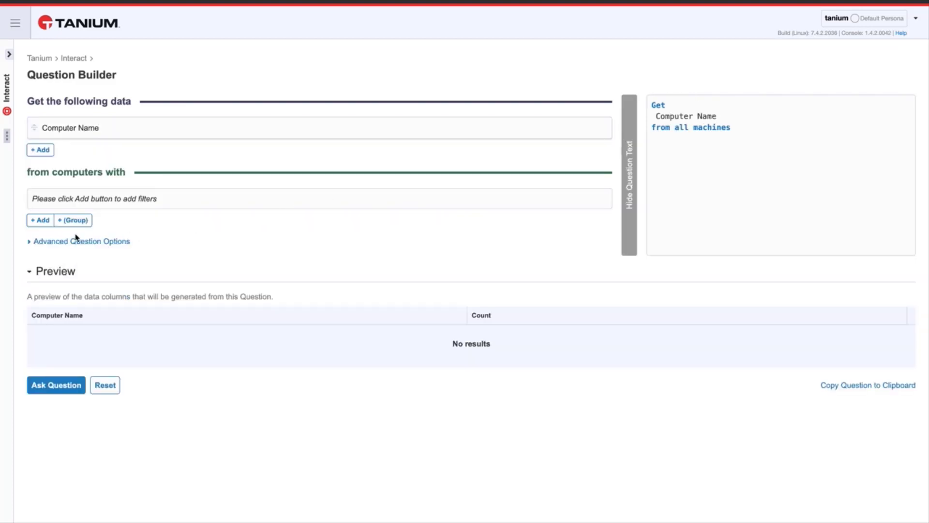
click(42, 223)
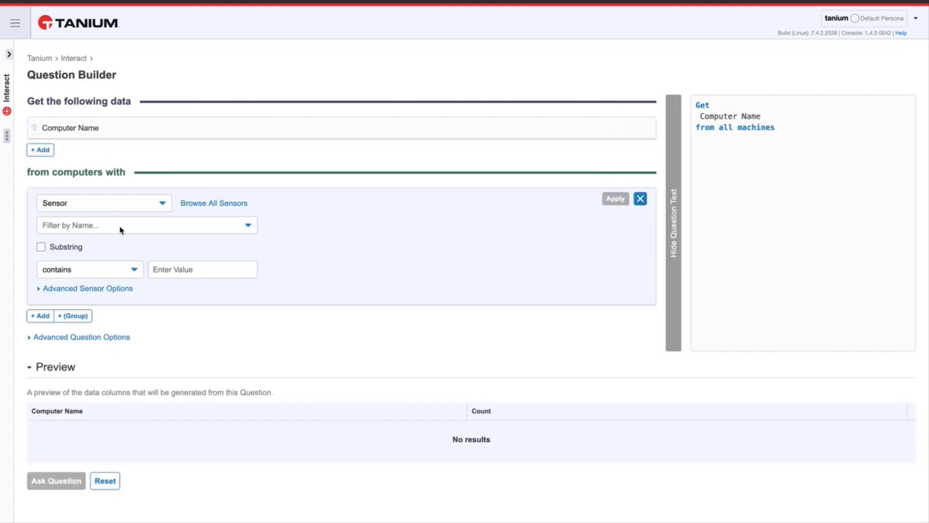
click(121, 229)
text(aggre)
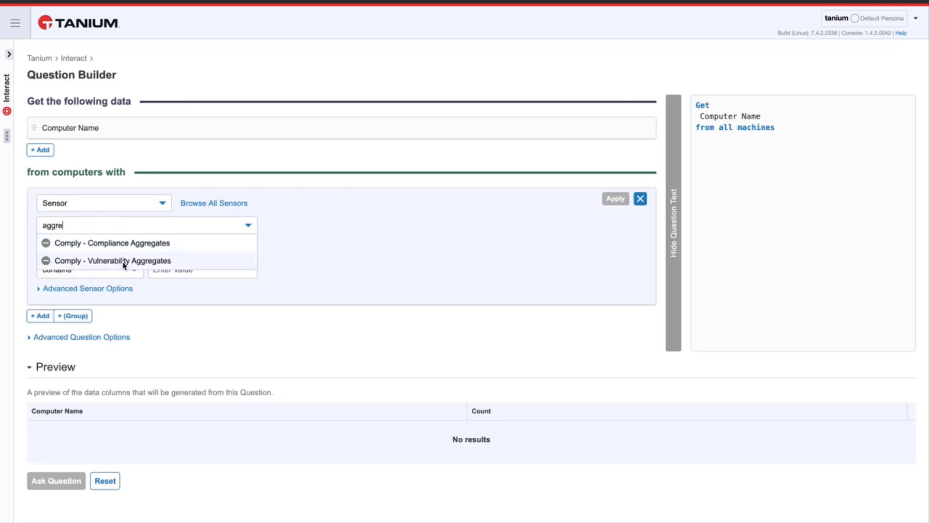
click(123, 261)
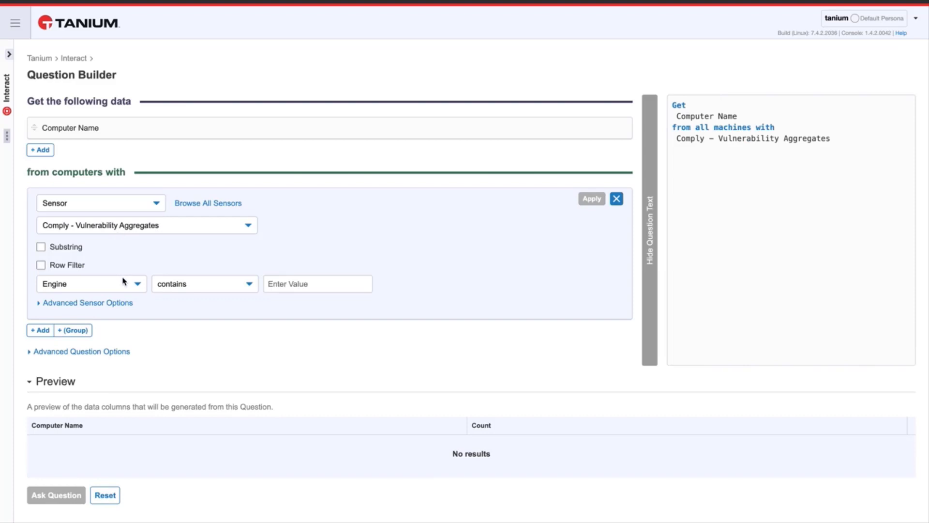
click(125, 285)
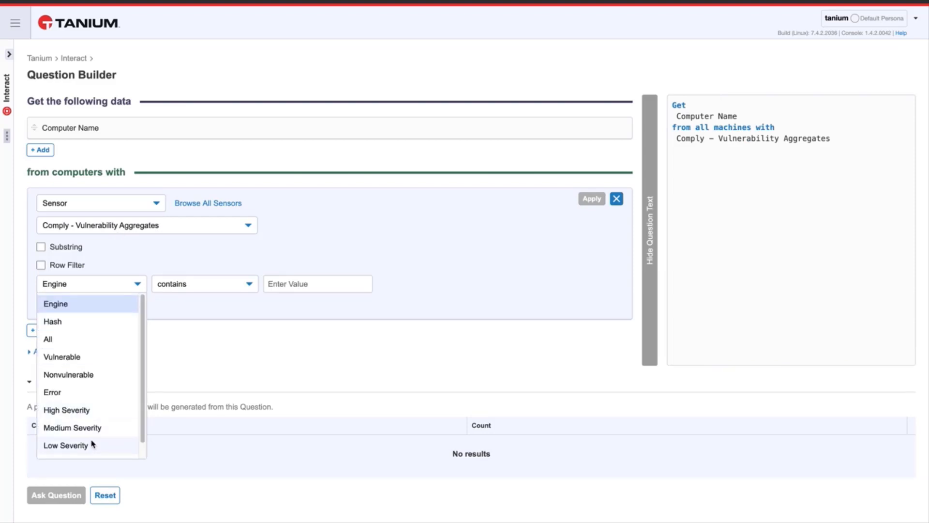
click(78, 410)
click(209, 282)
scroll(203, 367, down, 2)
click(203, 430)
click(289, 284)
text(100)
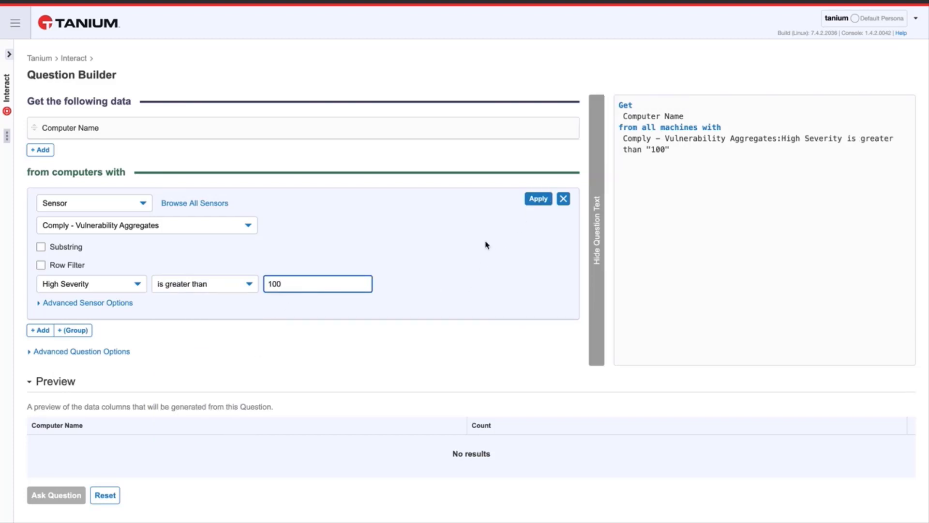
Step: Treat the High Severity data as Numeric and apply the condition
click(41, 303)
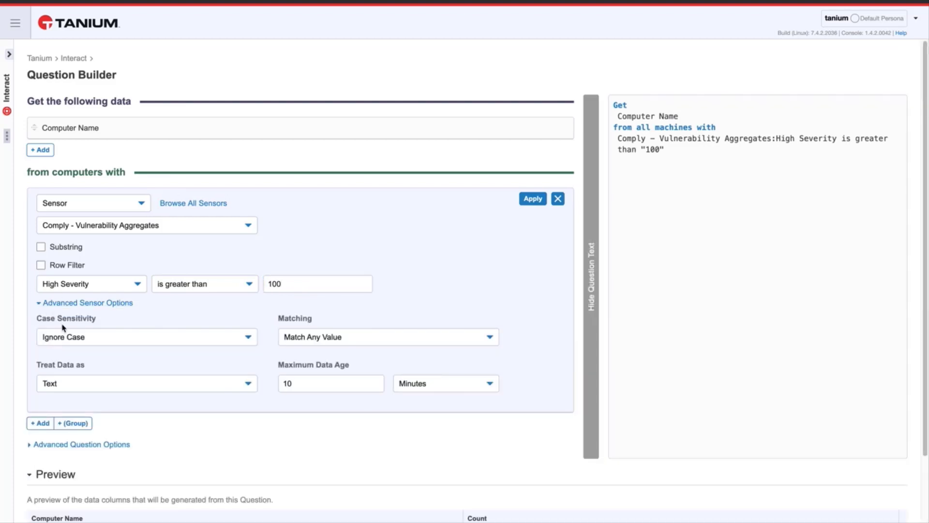
click(102, 387)
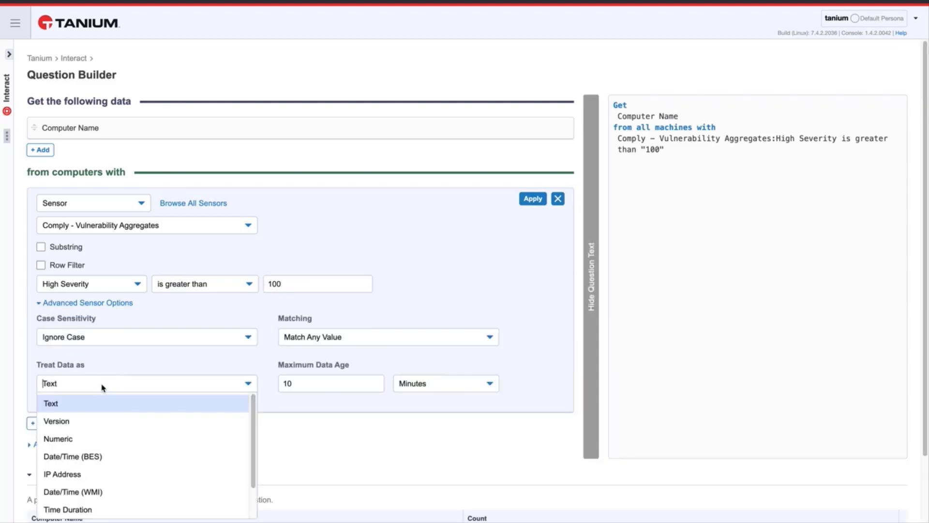
scroll(115, 433, down, 1)
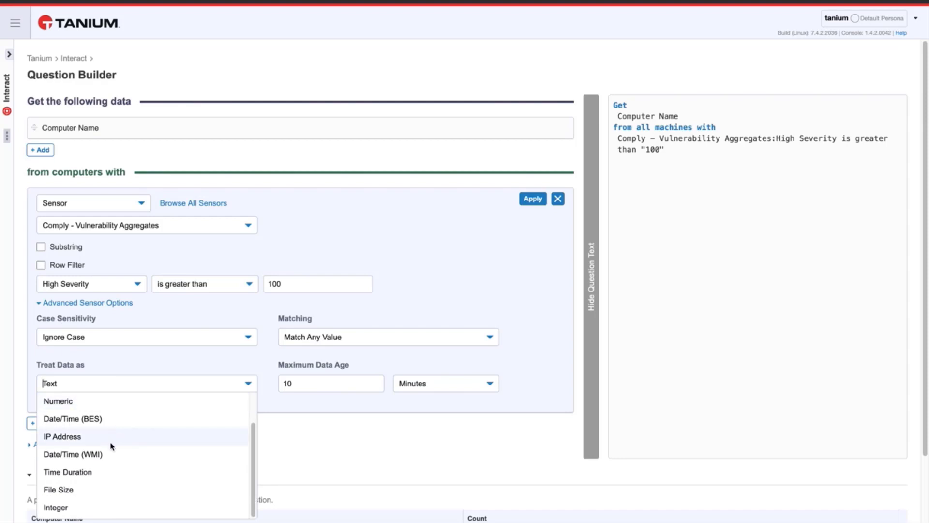
scroll(110, 443, up, 1)
click(73, 421)
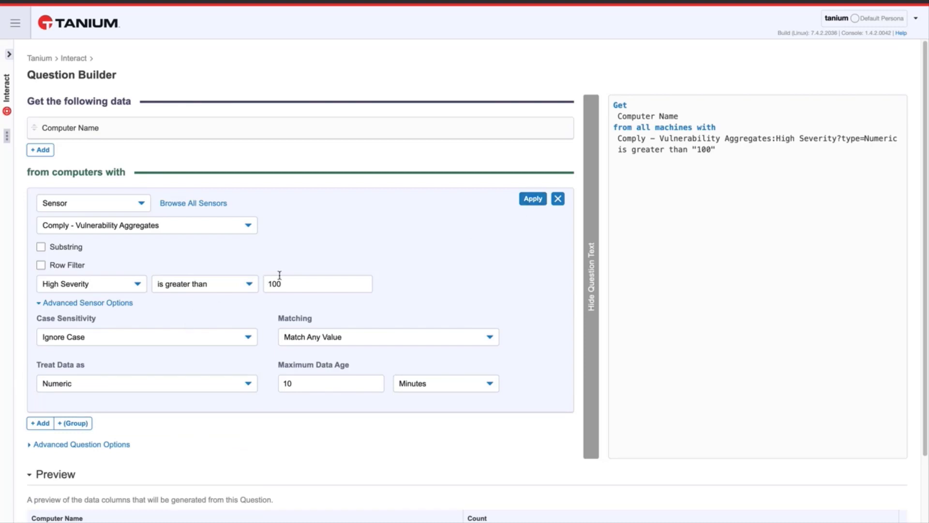
click(531, 199)
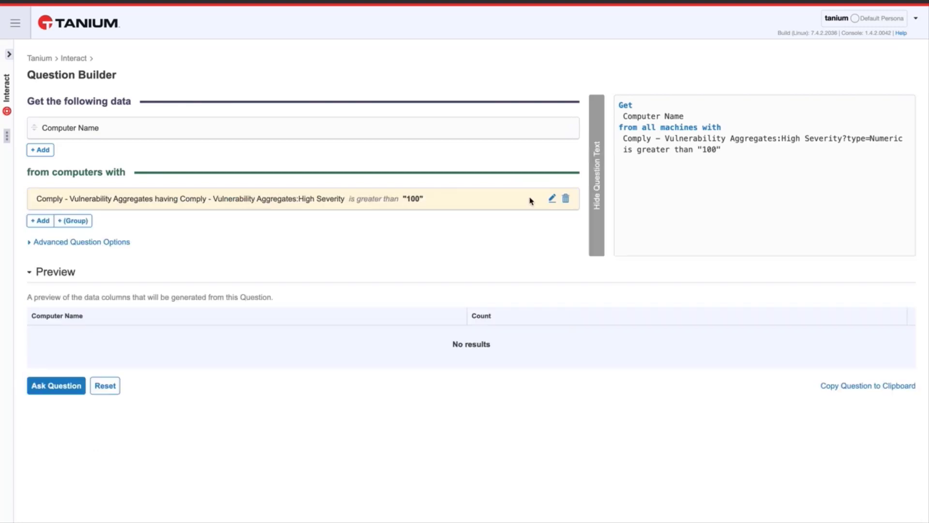
Step: Add a second Vulnerability Aggregates condition: Hash is equal to the pasted d9e52645
click(39, 221)
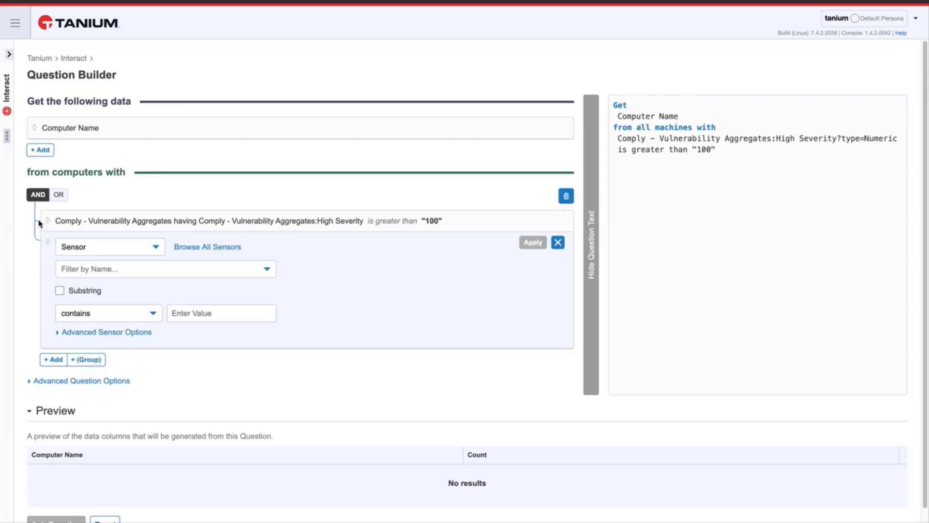
click(96, 274)
text(aggre)
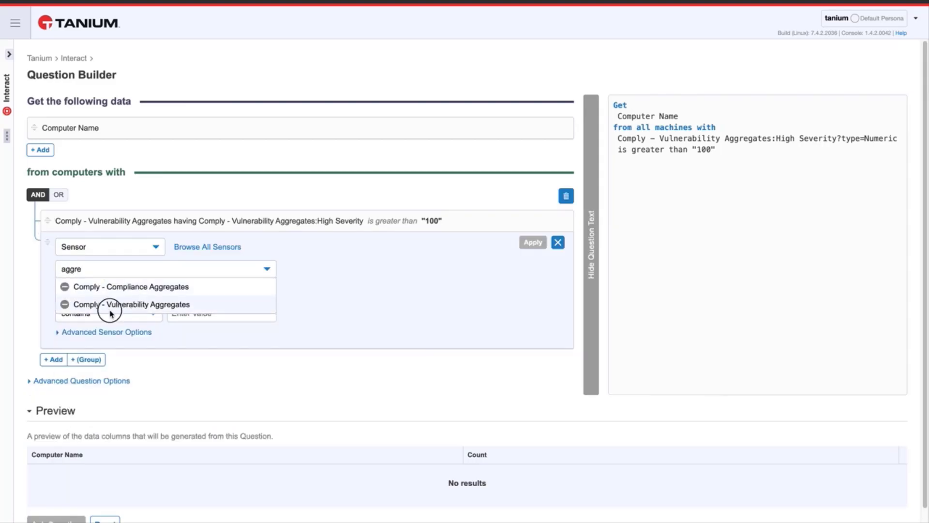
click(110, 305)
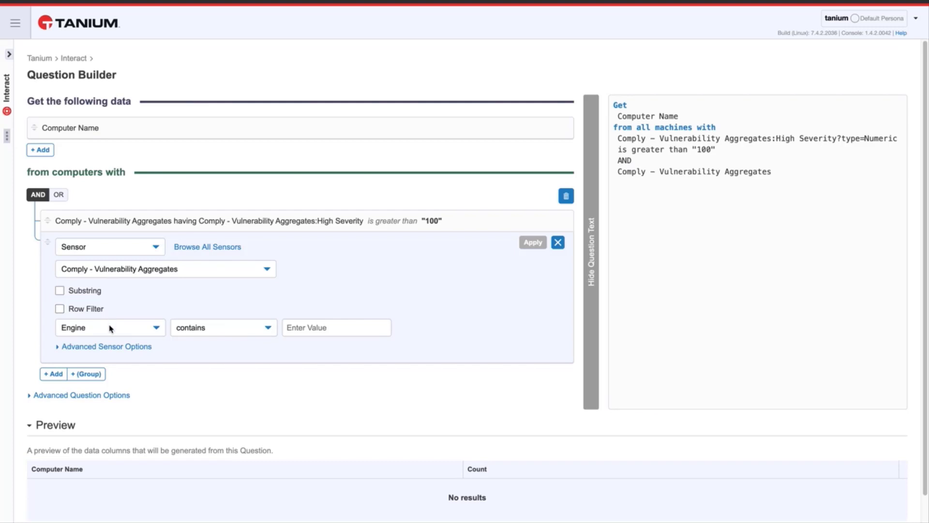
click(112, 327)
click(111, 366)
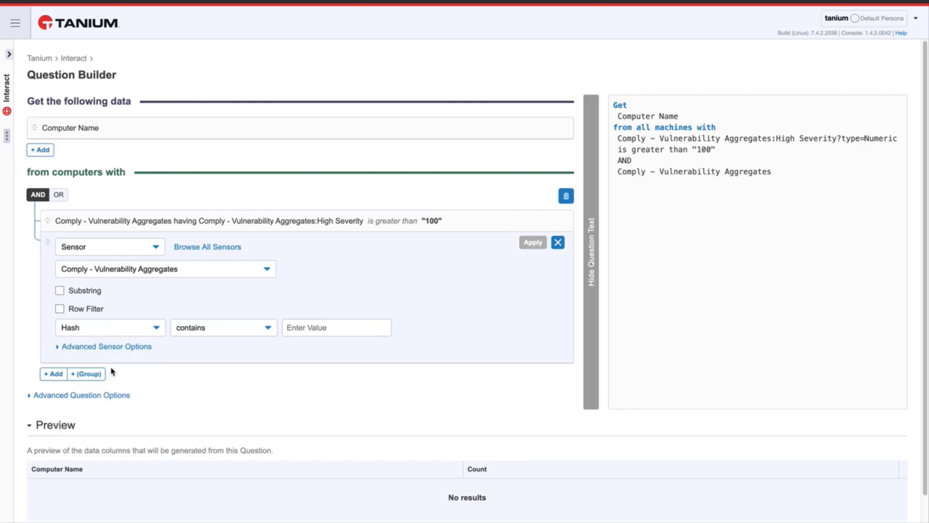
click(239, 331)
scroll(236, 428, down, 2)
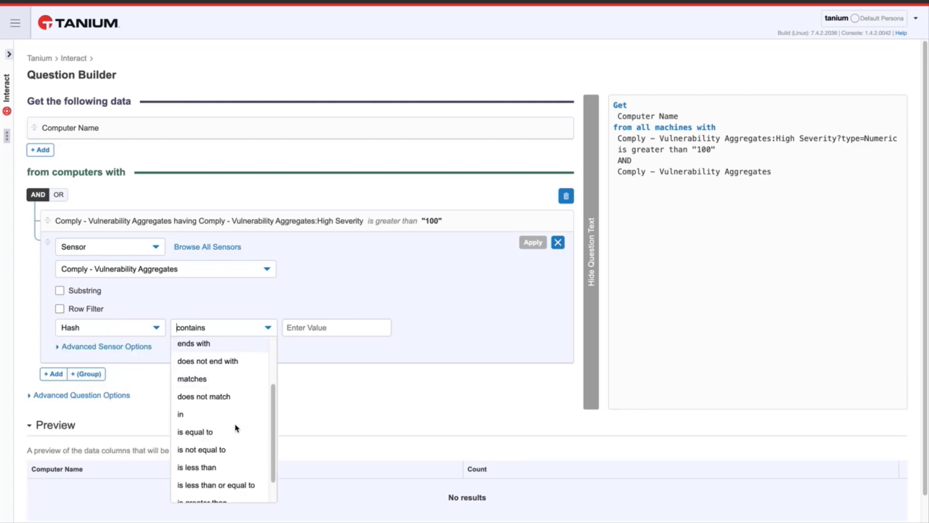
click(201, 433)
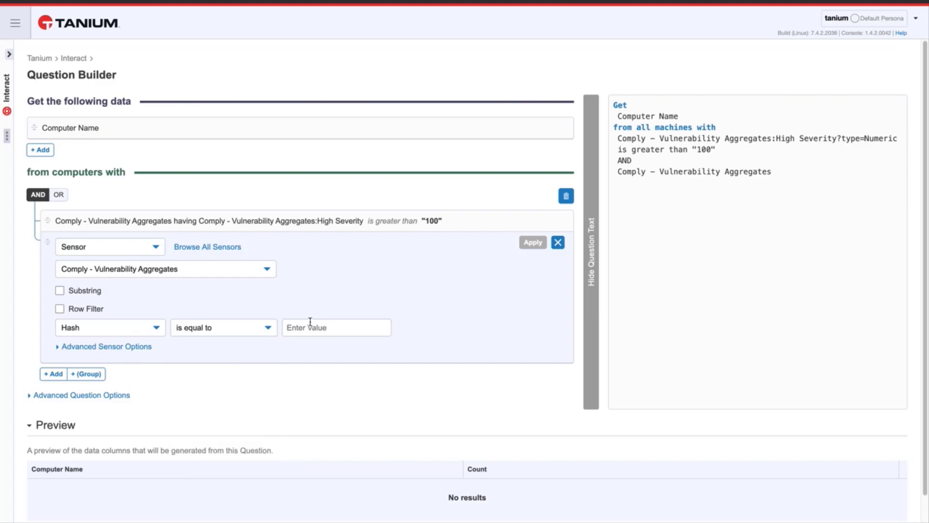
click(321, 328)
key(ctrl+v)
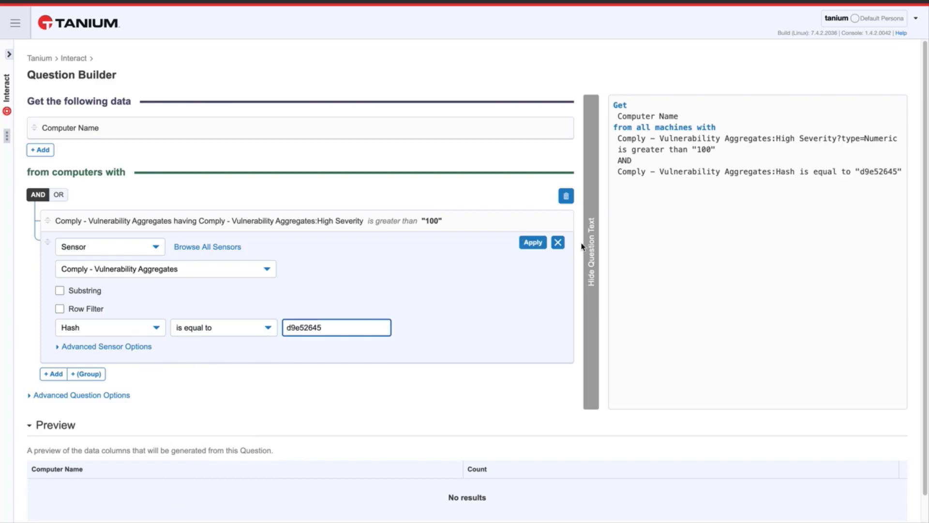
click(534, 245)
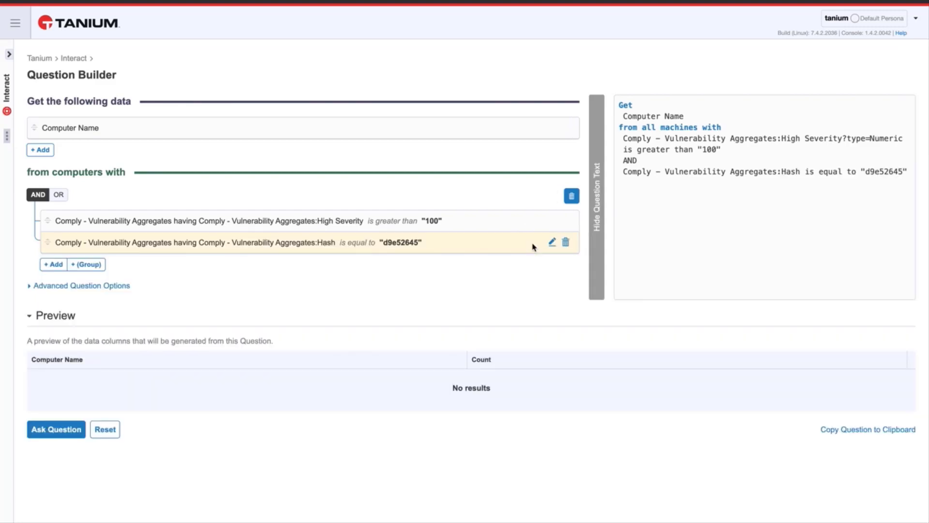
Step: Ask the two-condition question, which returns only Win10-01.dom.lab
click(56, 433)
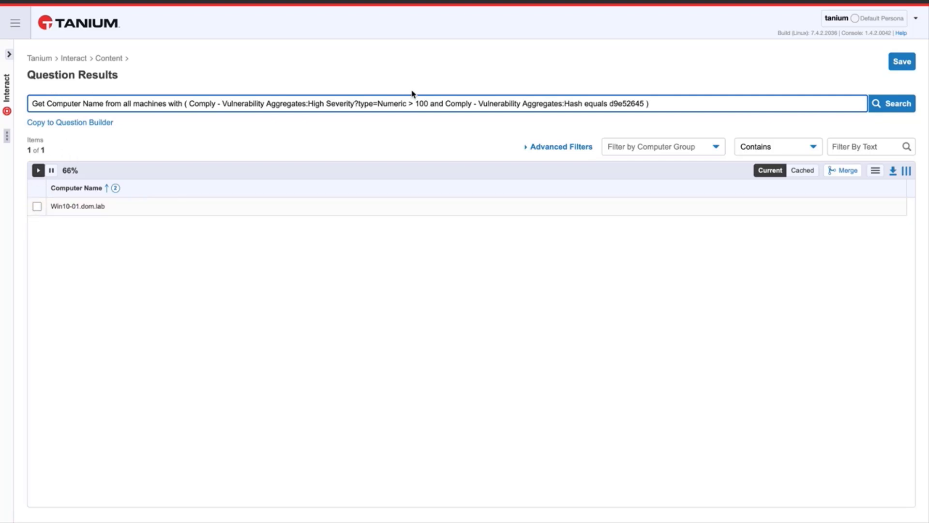
click(15, 22)
Step: Go to Administration > Computer Groups and select the Windows 10 High Severity > 100 group
click(65, 453)
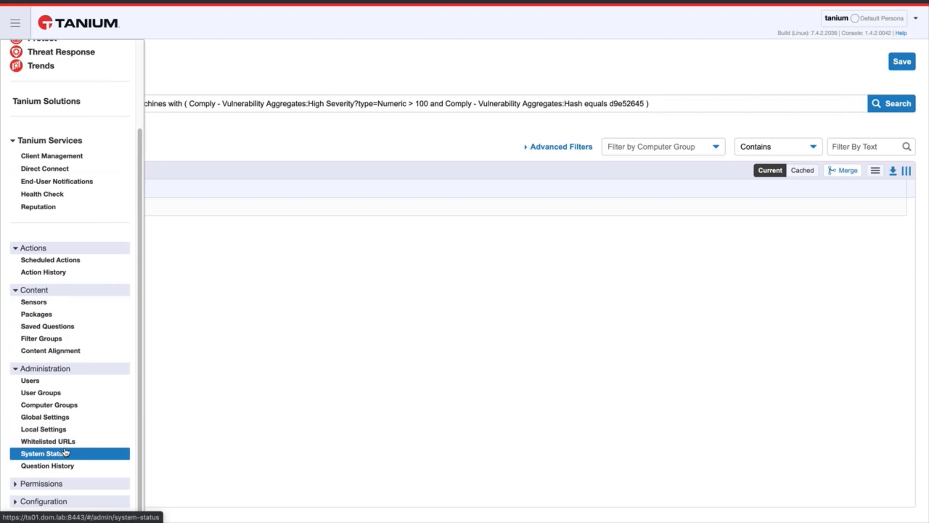
click(64, 406)
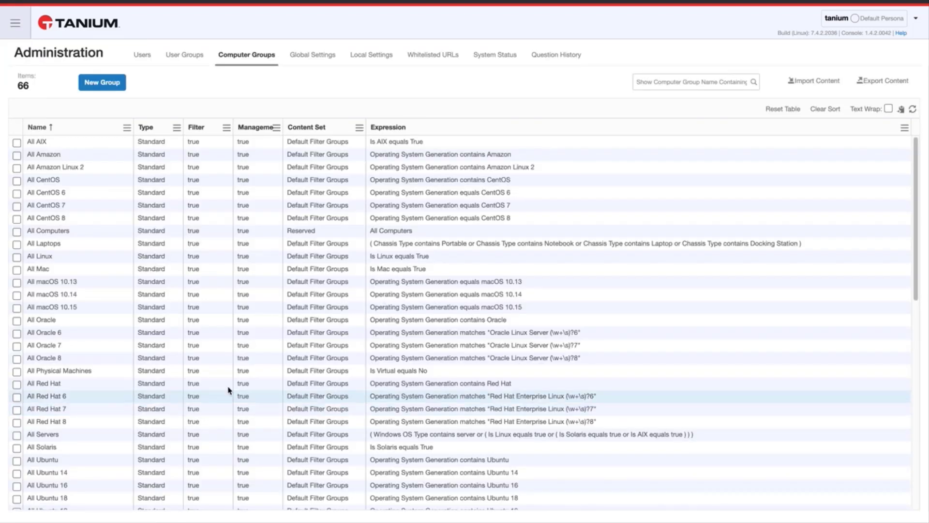
scroll(688, 348, down, 10)
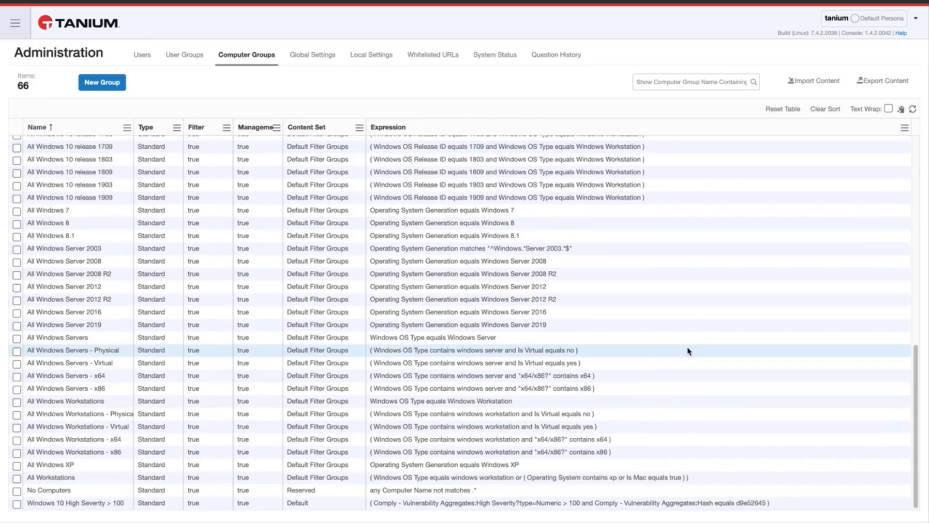
click(100, 503)
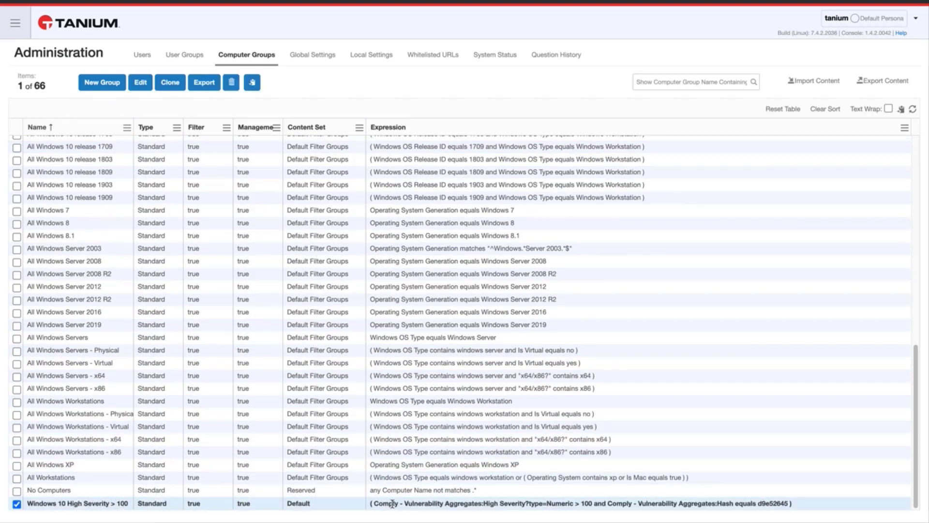
click(15, 23)
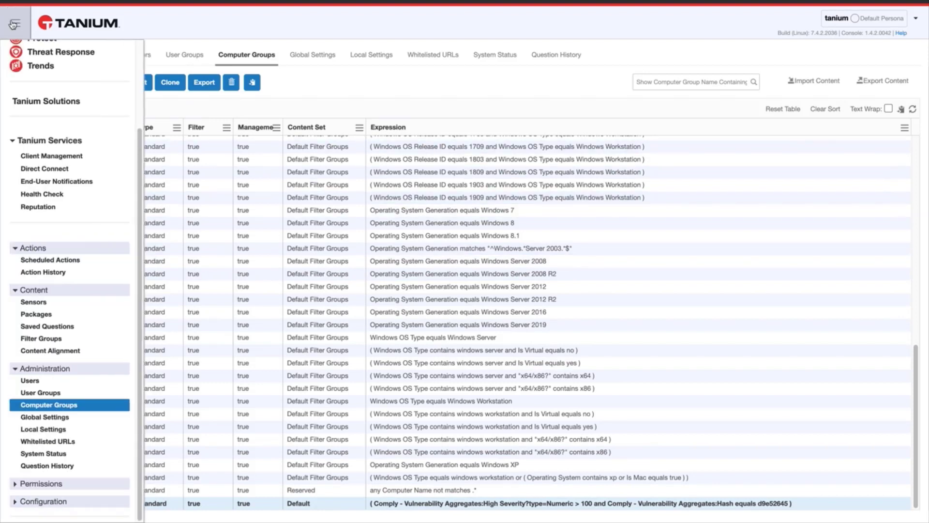
Step: View the Windows 10 High Vulnerabilities action group under Scheduled Actions
click(55, 261)
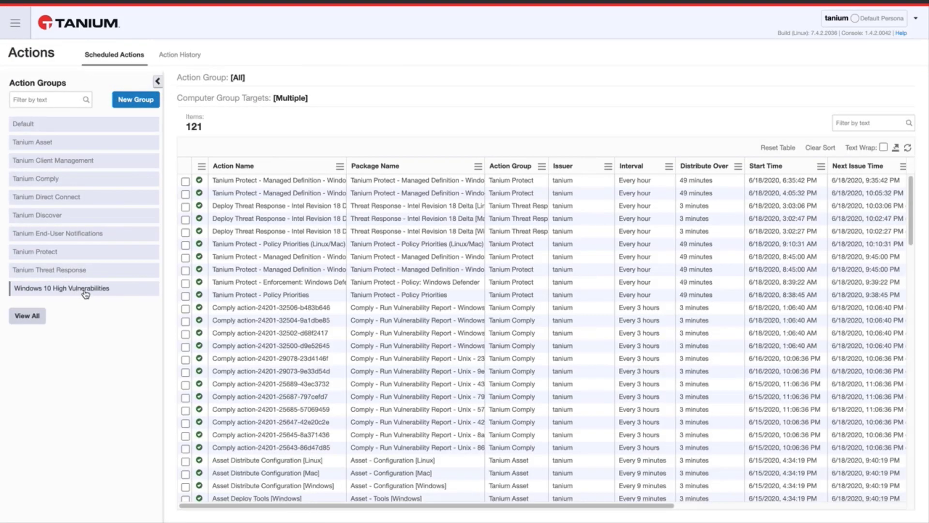
click(86, 292)
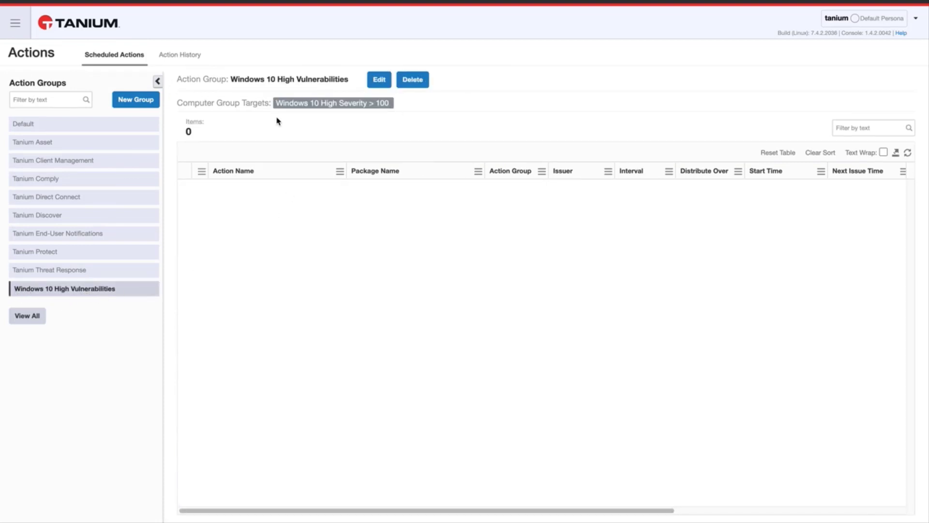
Step: Ask 'Get Is Quarantined from all machines' and select the No result row
click(93, 28)
click(124, 91)
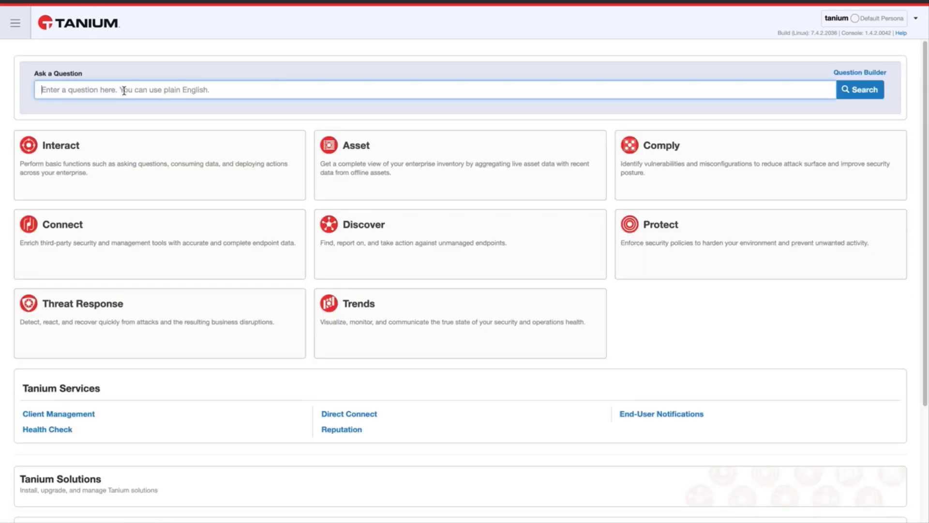
text(is quar)
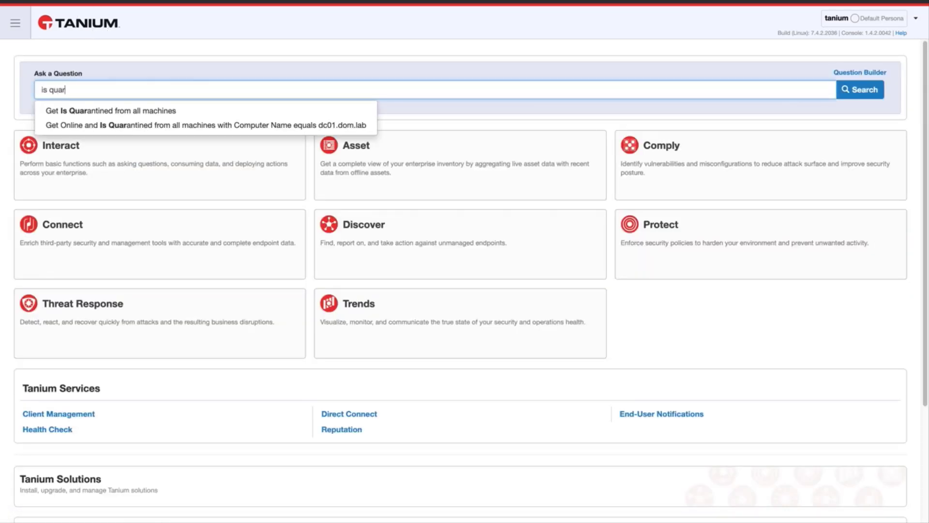
click(147, 110)
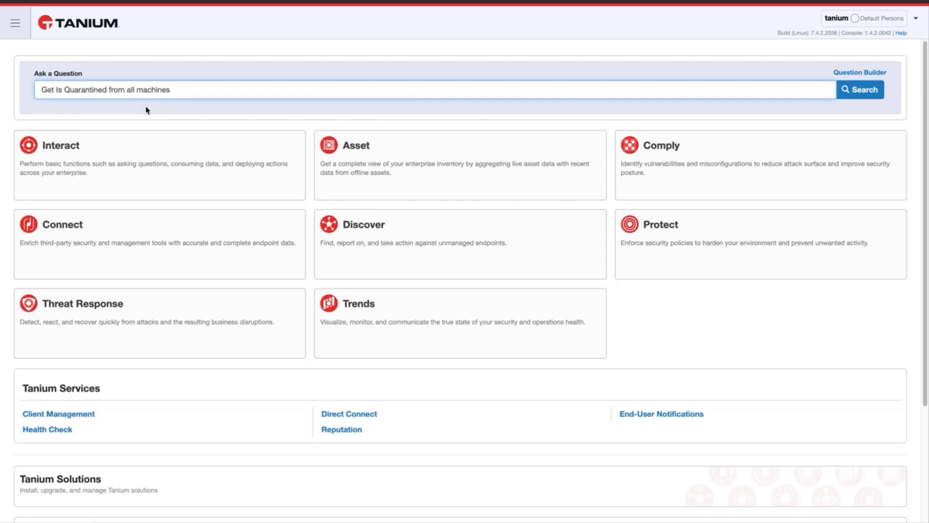
click(855, 91)
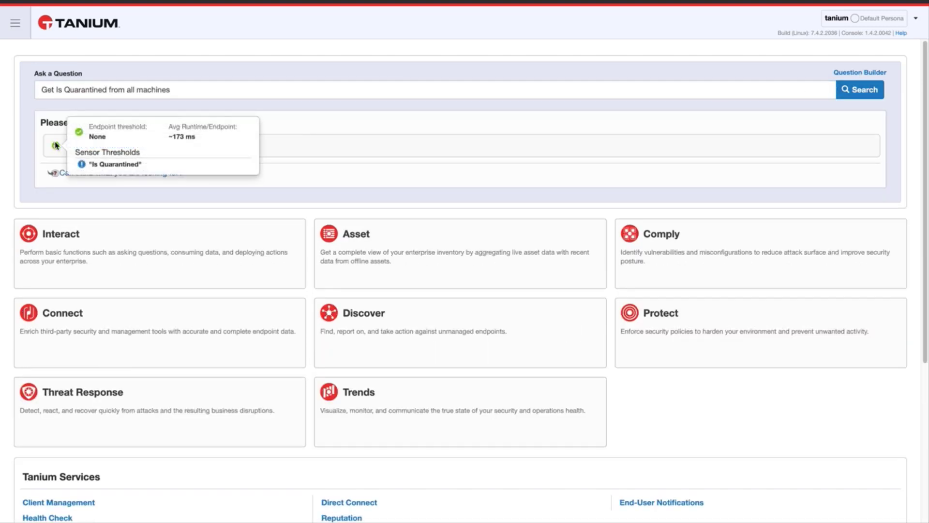
click(98, 147)
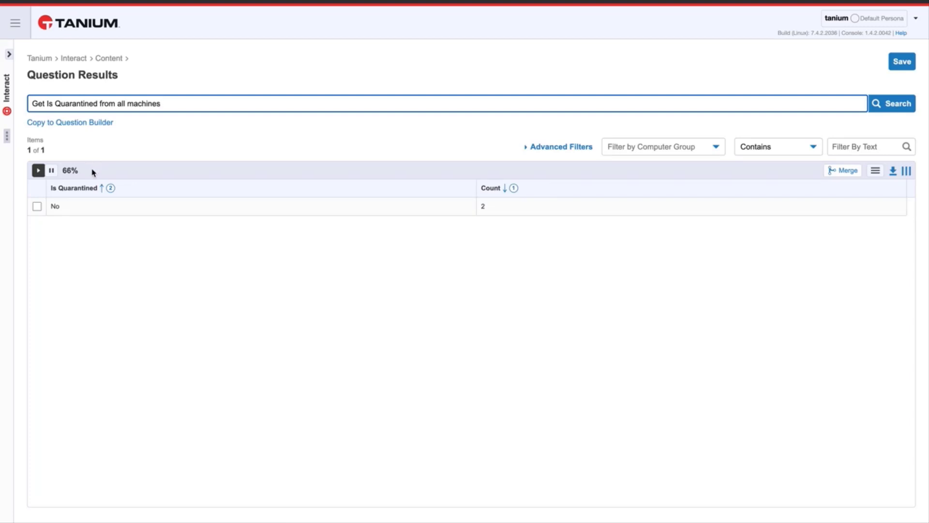
click(37, 207)
Step: Start a Deploy Action with the Apply Windows IPsec Quarantine package, found by searching 'quar'
click(173, 146)
click(99, 118)
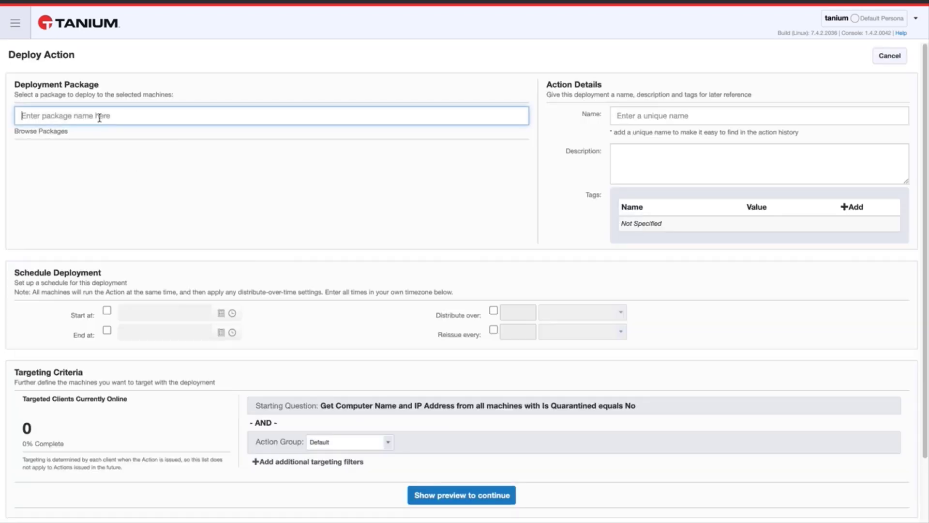
text(qu)
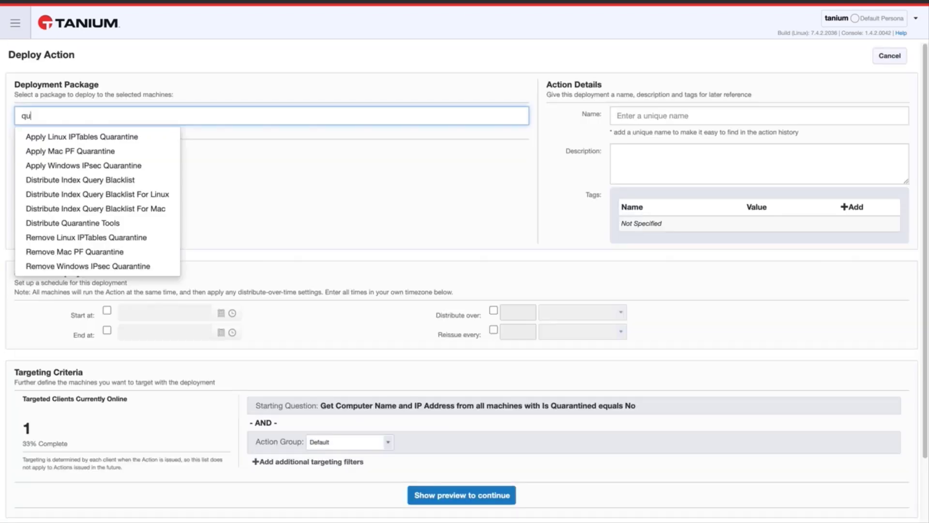
text(ar)
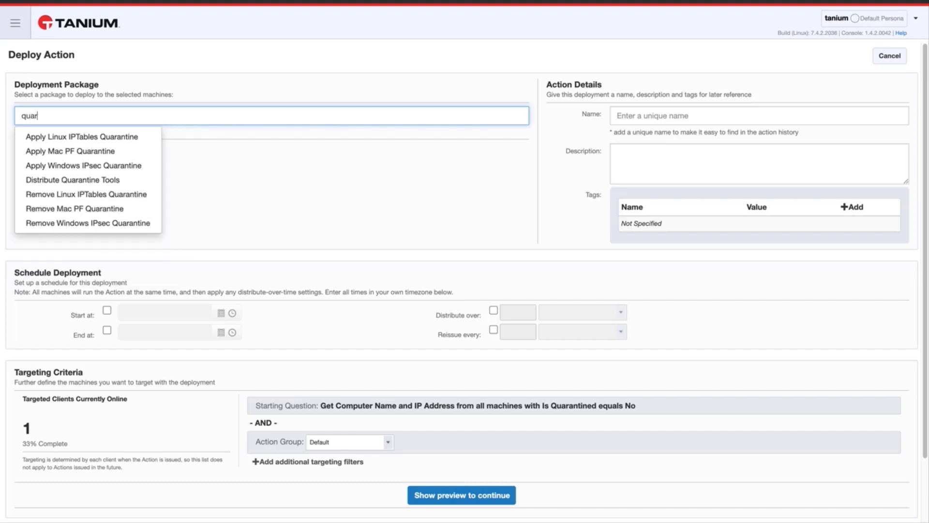
click(107, 166)
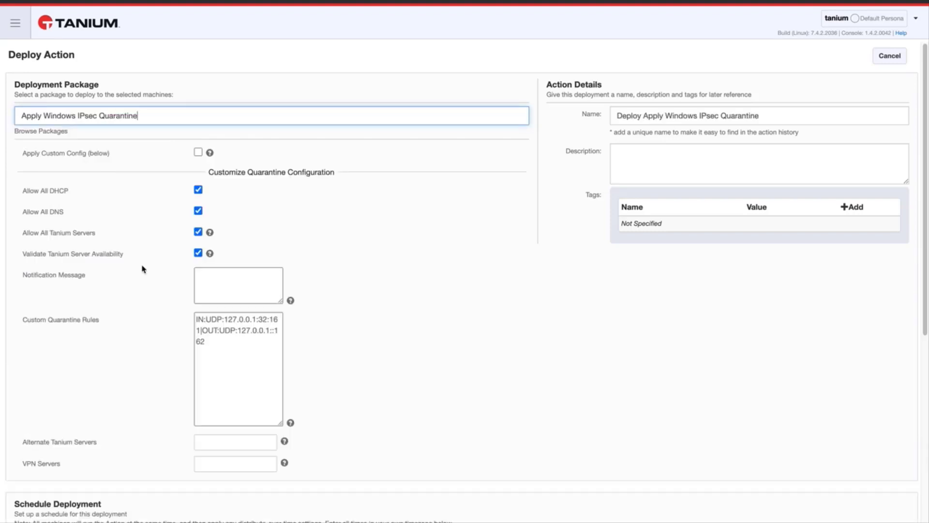
Step: Make the quarantine action reissue every 1 hour
scroll(152, 289, down, 3)
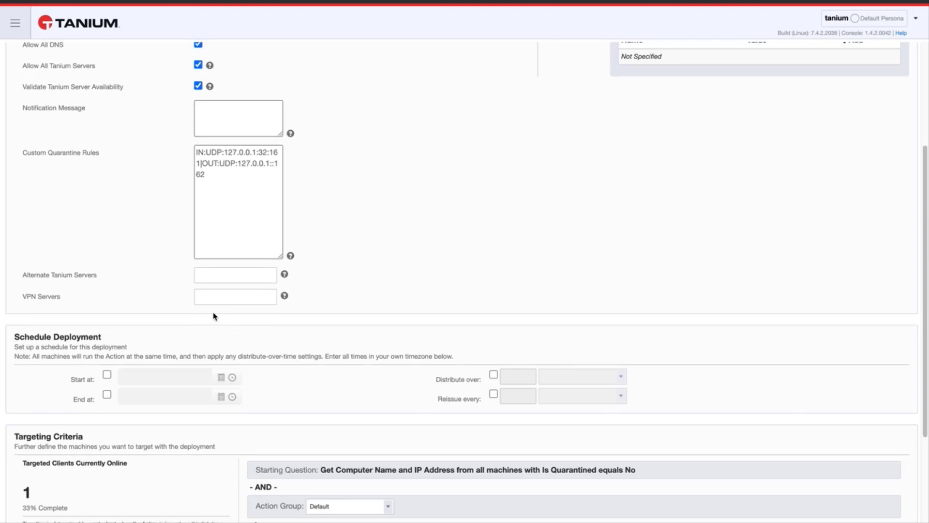
scroll(213, 316, down, 1)
click(493, 340)
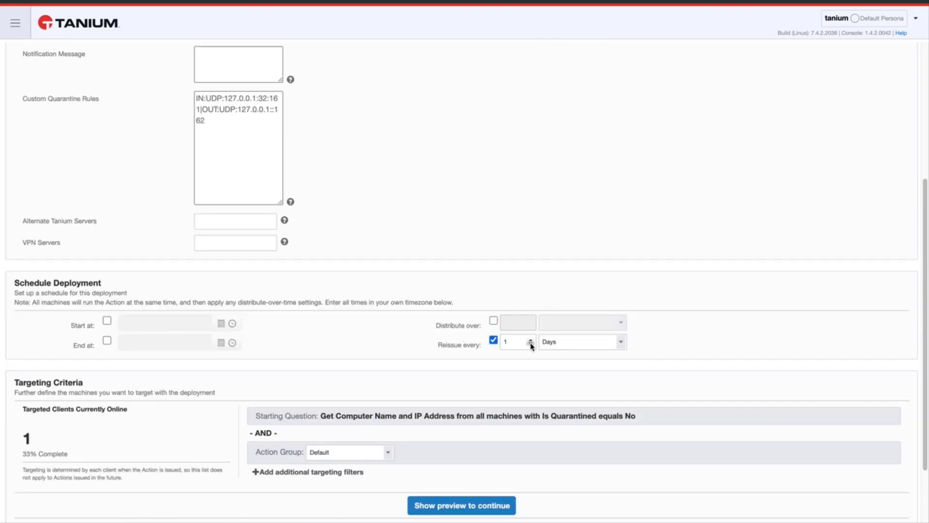
click(564, 343)
click(562, 335)
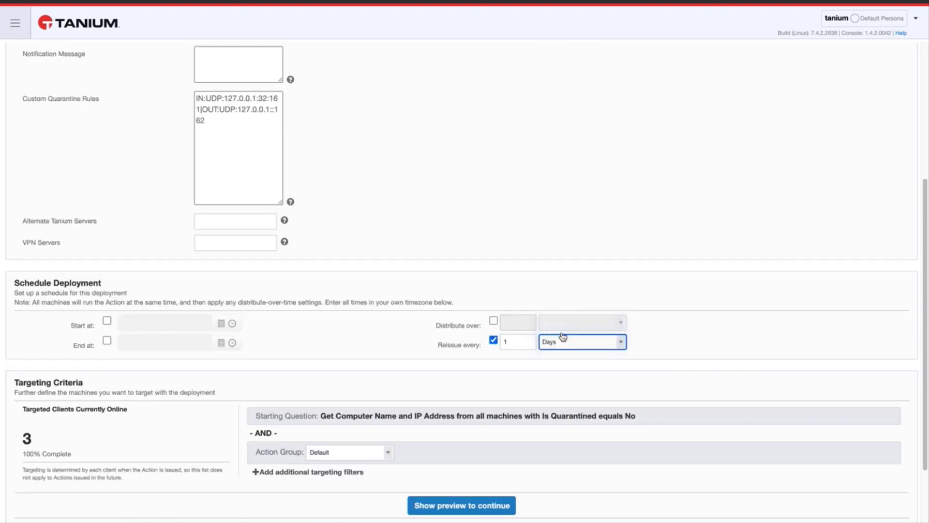
Step: Assign the action to the Windows 10 High Vulnerabilities action group
scroll(278, 341, down, 1)
click(348, 401)
click(359, 480)
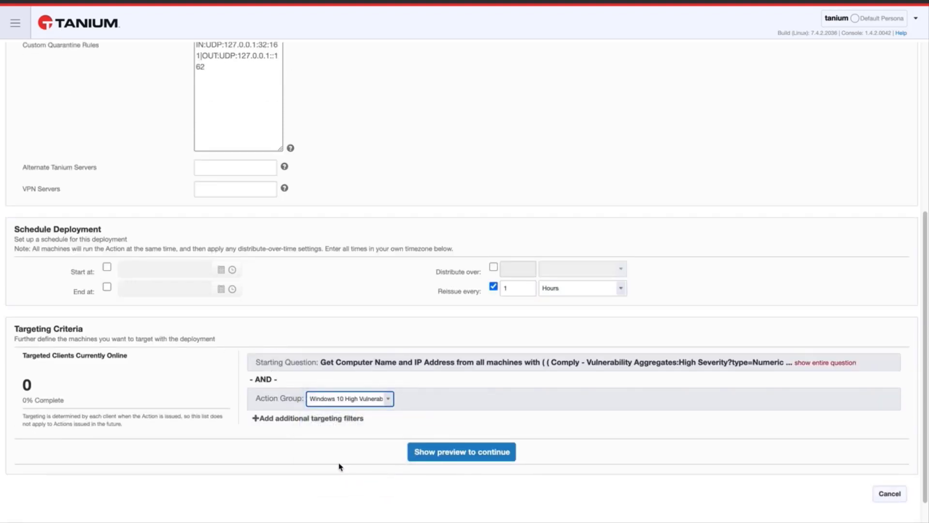
scroll(300, 431, down, 1)
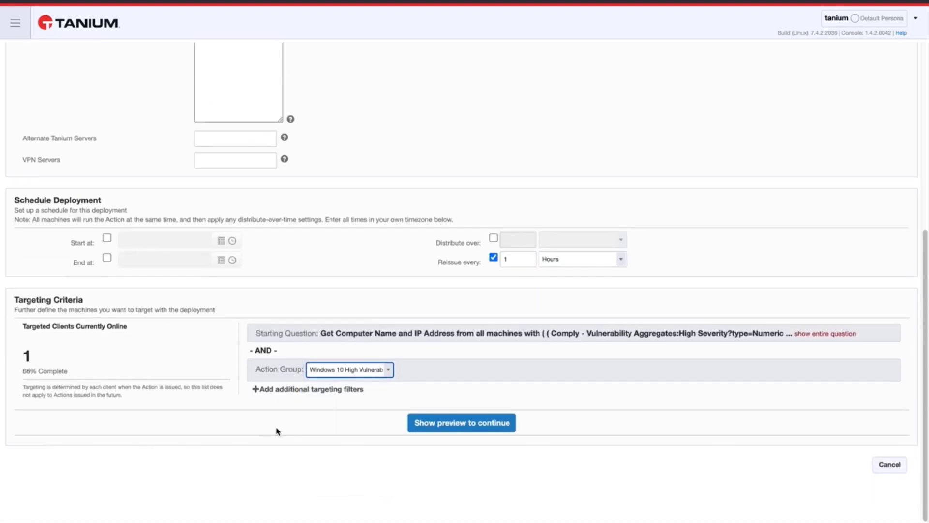
Step: Preview the targets to confirm only Win10-01.dom.lab, then deploy the quarantine action
click(479, 421)
scroll(227, 409, down, 4)
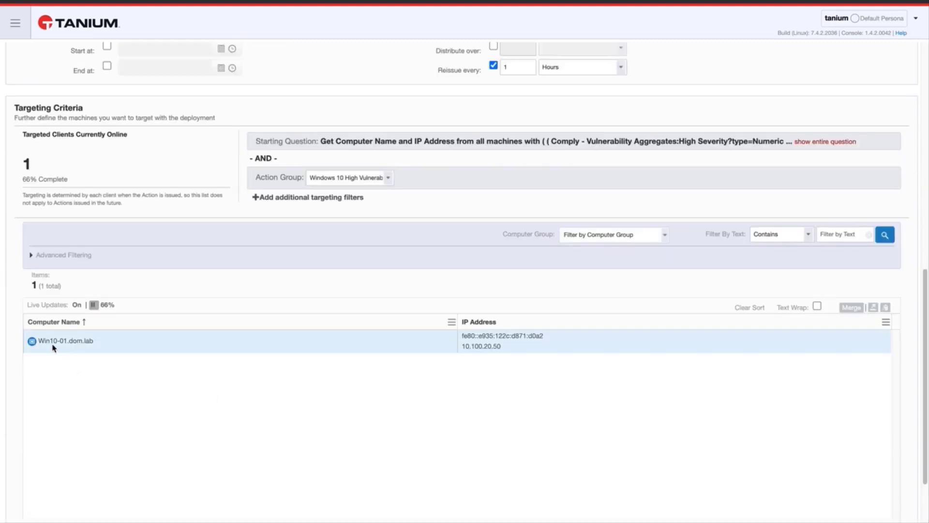
scroll(396, 369, down, 2)
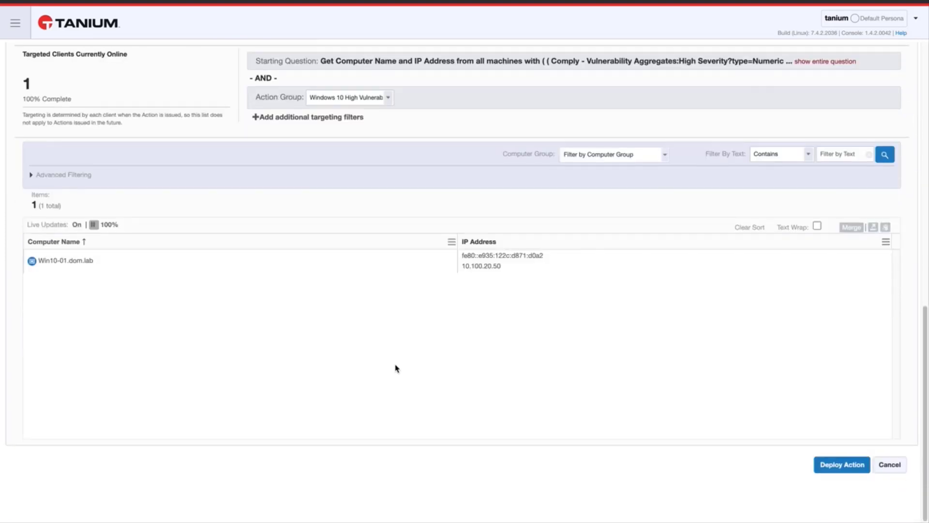
click(844, 466)
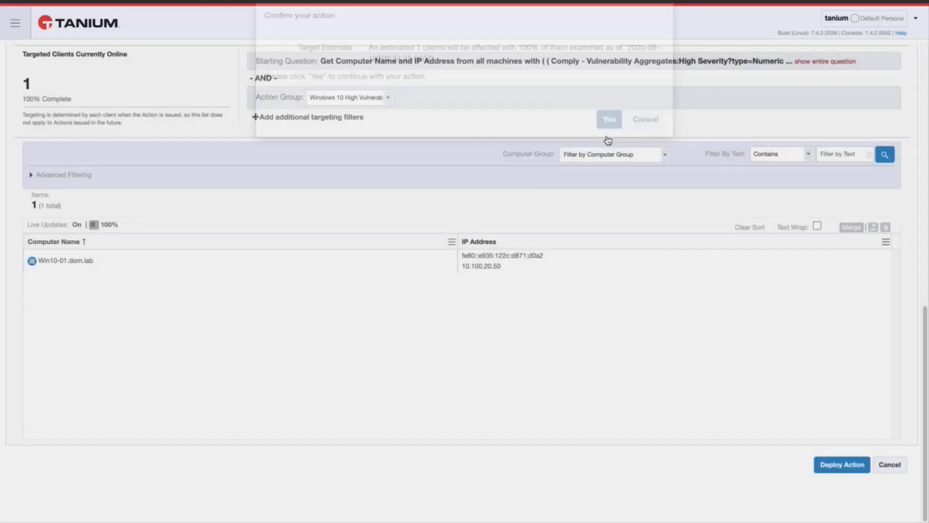